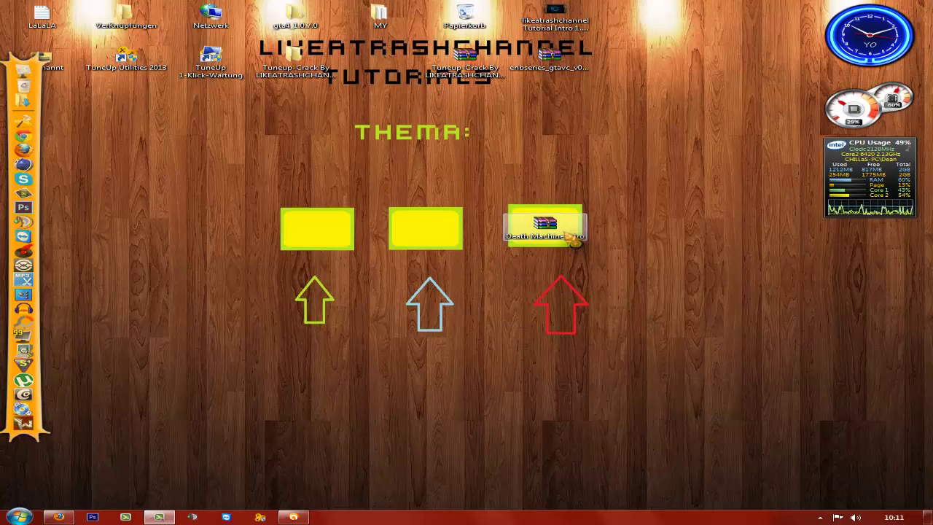
Step: Move the Death Machine intro archive from the right yellow box into the left one
drag(446, 145, 460, 270)
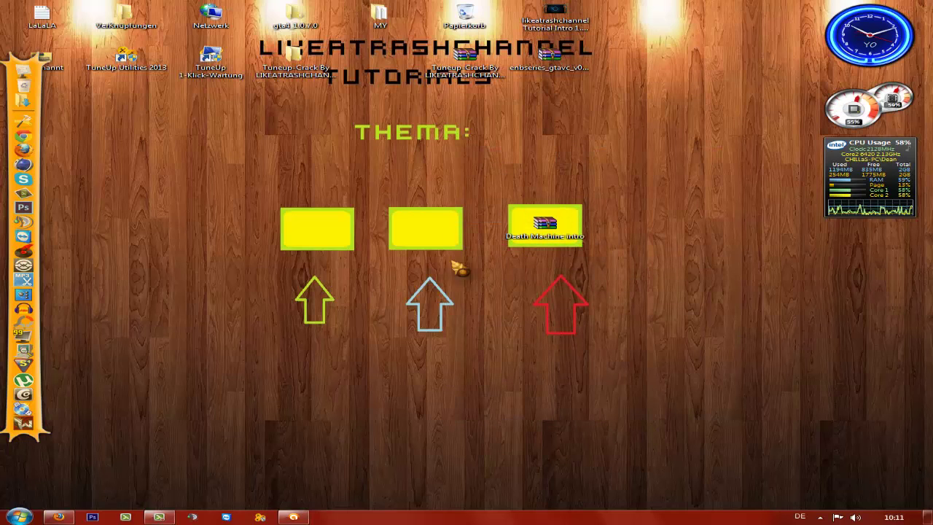
click(545, 228)
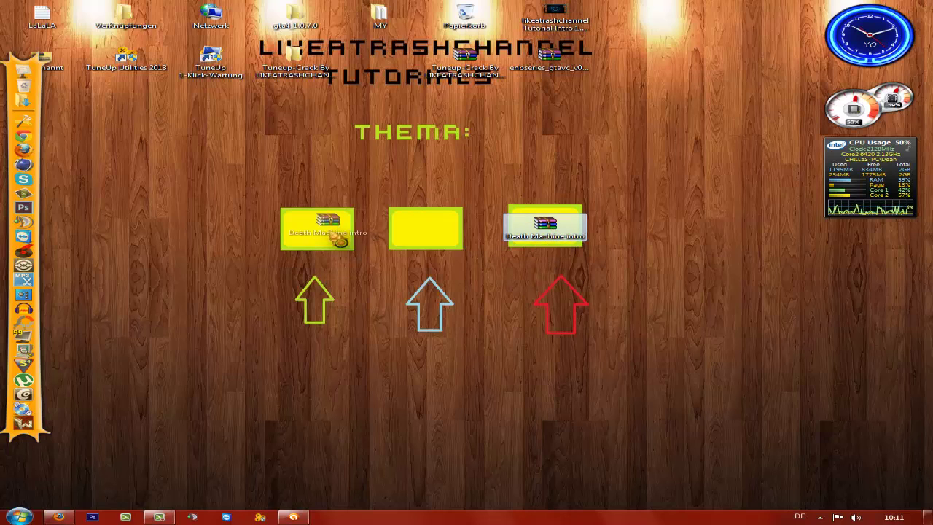
drag(545, 248, 321, 241)
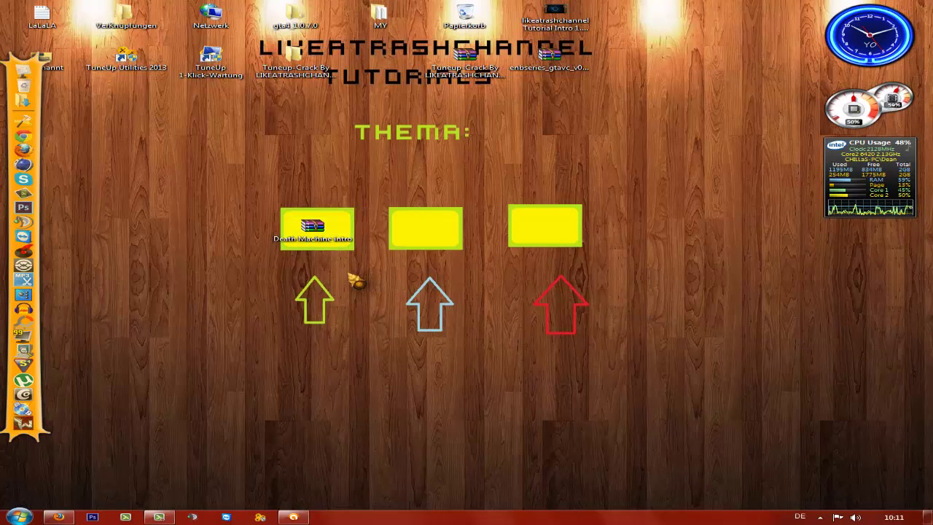
drag(333, 247, 337, 245)
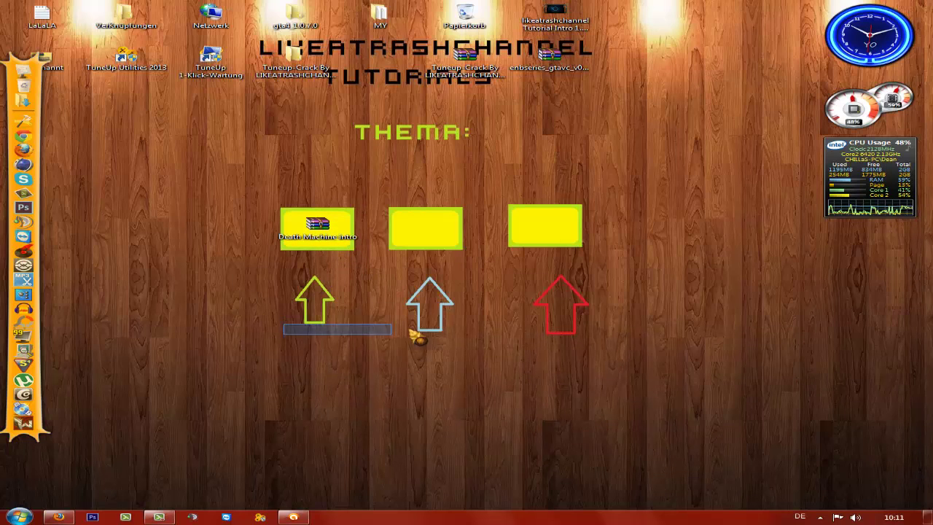
Step: Bring the Firefox YouTube window back to the front
mouse_move(412, 332)
mouse_down()
mouse_move(735, 510)
mouse_move(787, 87)
mouse_move(932, 239)
mouse_move(364, 505)
mouse_move(391, 481)
mouse_move(384, 406)
mouse_up()
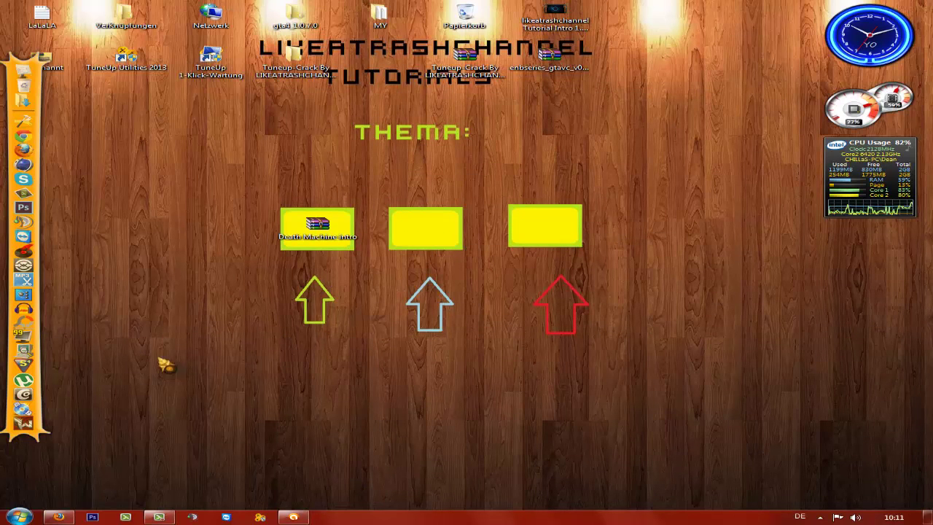
mouse_move(283, 337)
mouse_down()
mouse_move(734, 481)
mouse_move(767, 500)
mouse_up()
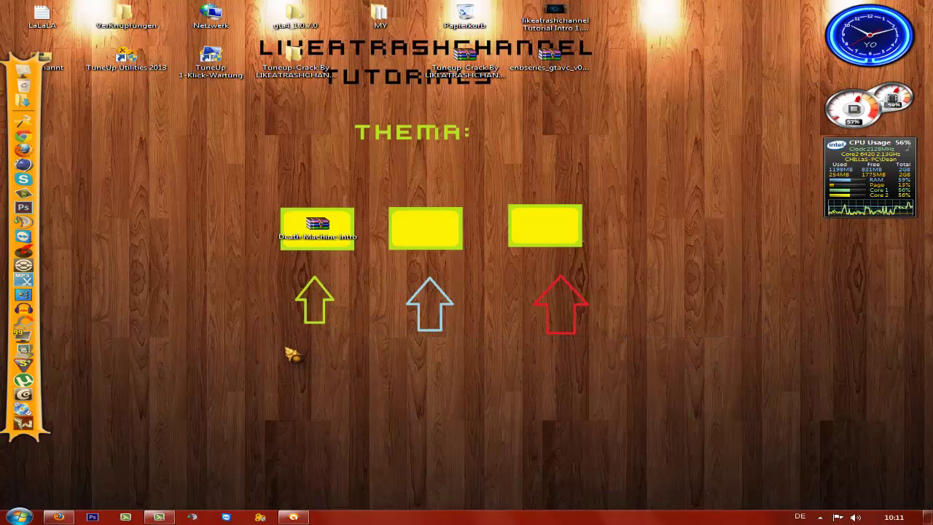
mouse_move(285, 346)
mouse_down()
mouse_move(576, 462)
mouse_move(597, 496)
mouse_move(621, 488)
mouse_up()
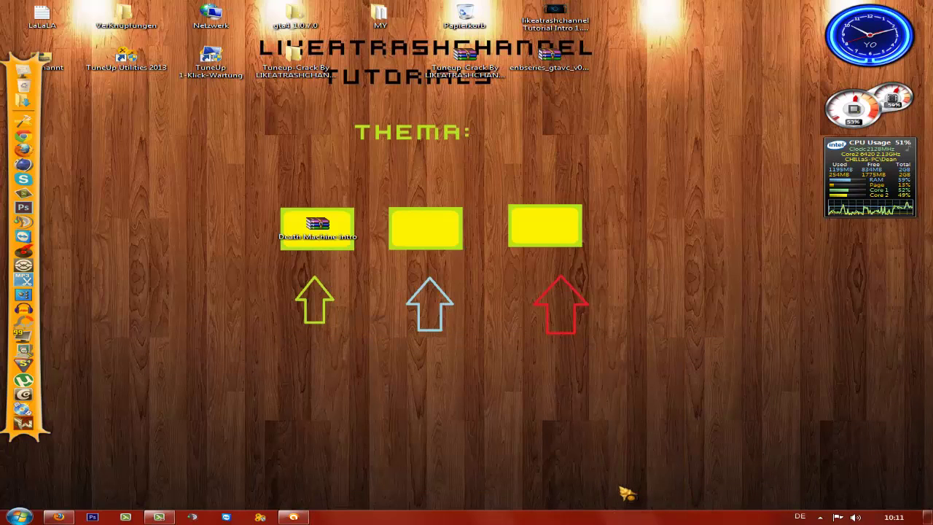
click(72, 517)
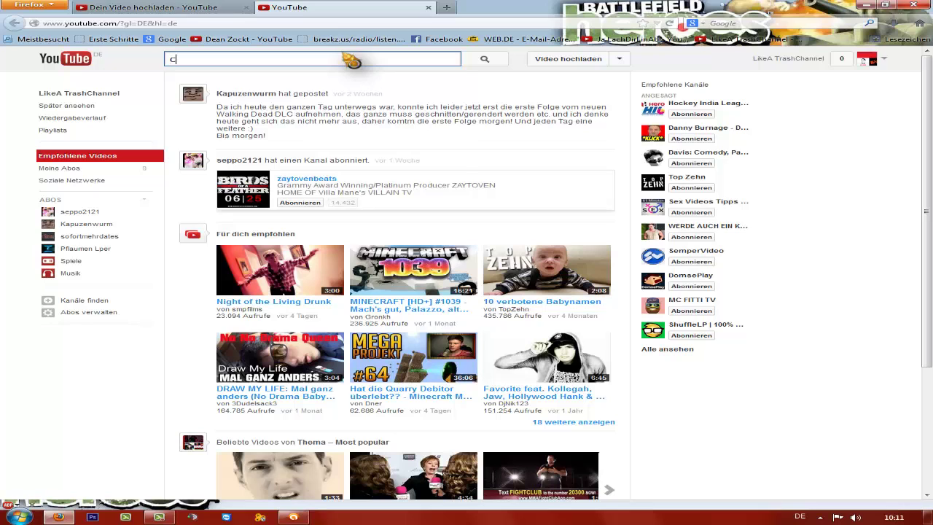
Step: Search YouTube for 'cinema 4d intro template' and scroll through the results
text(inema 4d)
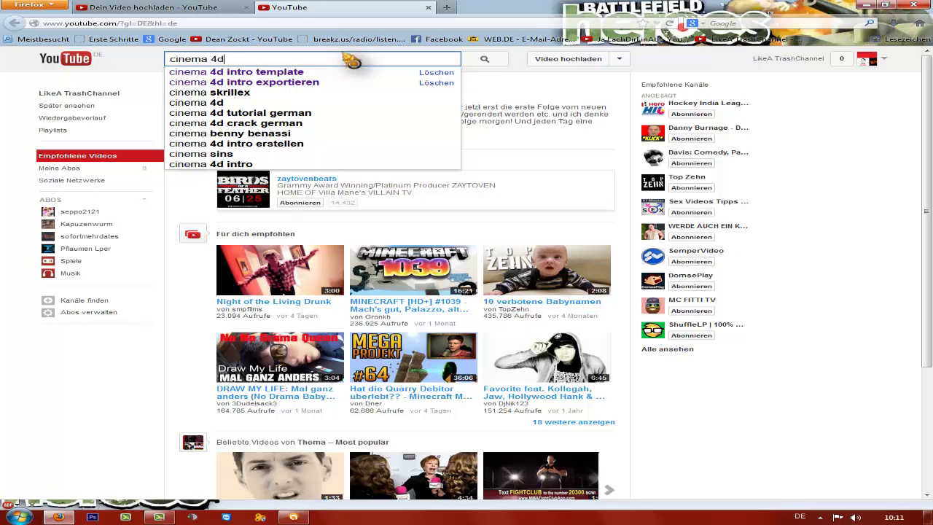
text( intro te)
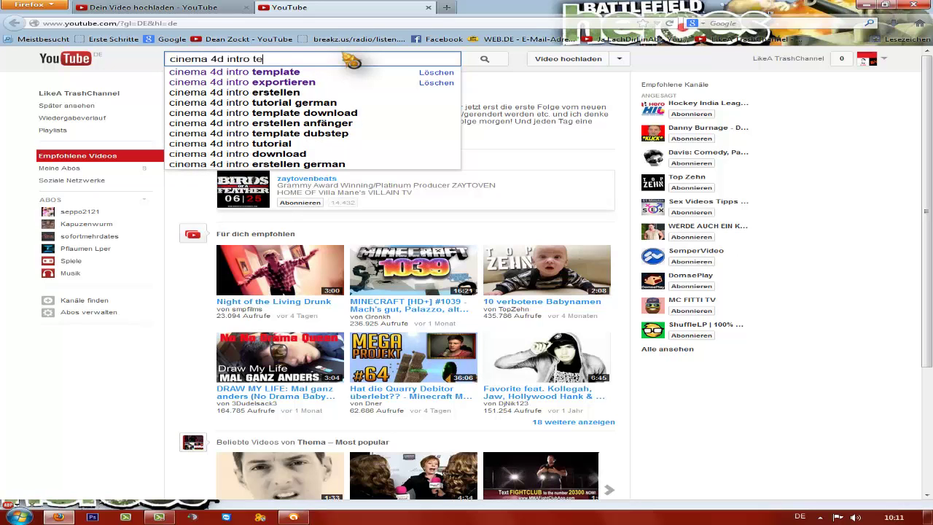
text(mplate)
key(Return)
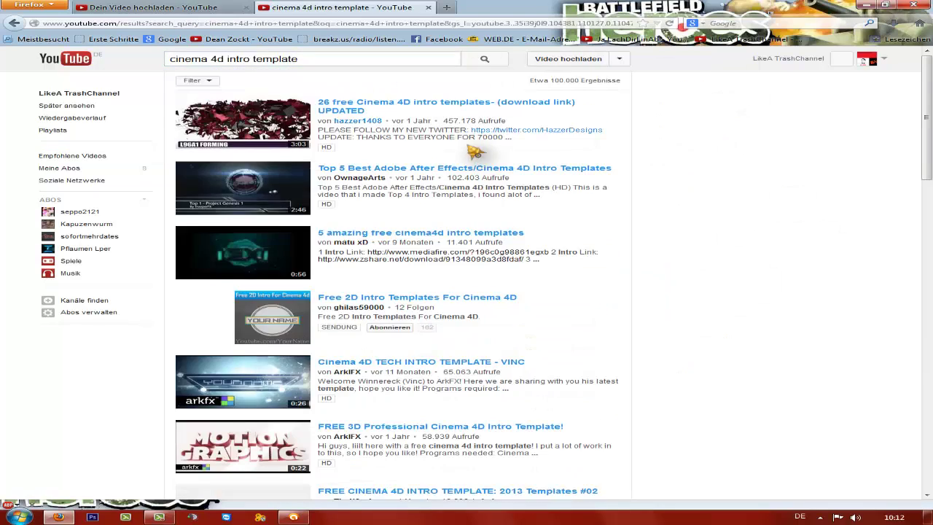
scroll(474, 152, down, 4)
scroll(462, 150, up, 2)
scroll(466, 292, down, 4)
scroll(475, 416, down, 6)
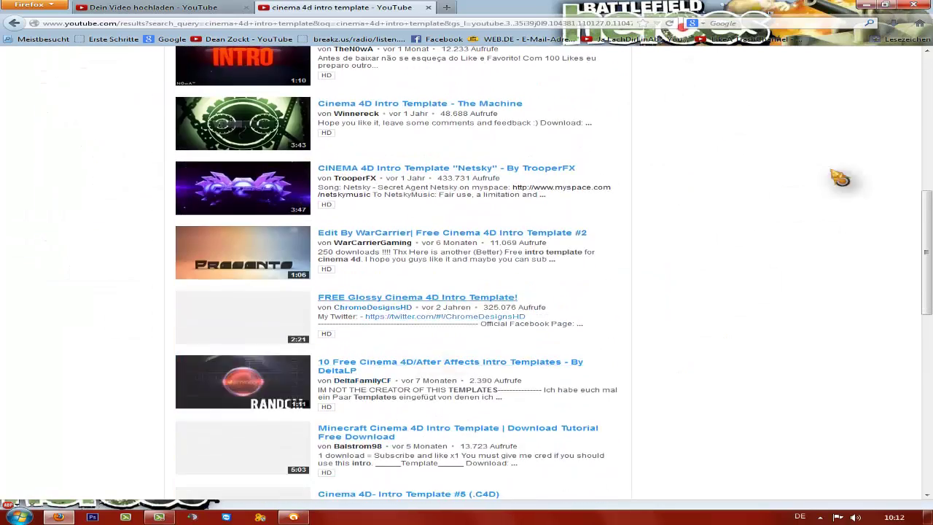
scroll(365, 306, down, 3)
scroll(416, 182, down, 1)
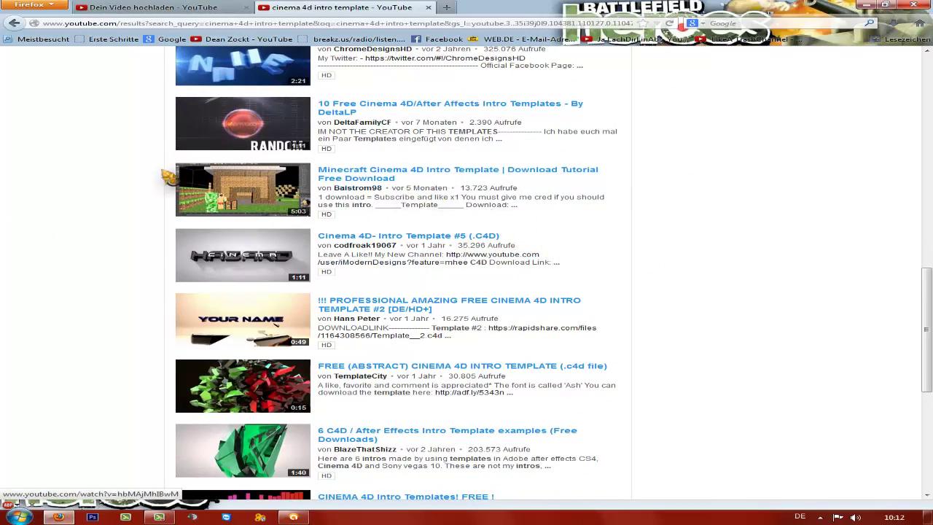
scroll(358, 291, down, 1)
scroll(641, 240, down, 3)
scroll(520, 298, up, 1)
scroll(461, 400, up, 2)
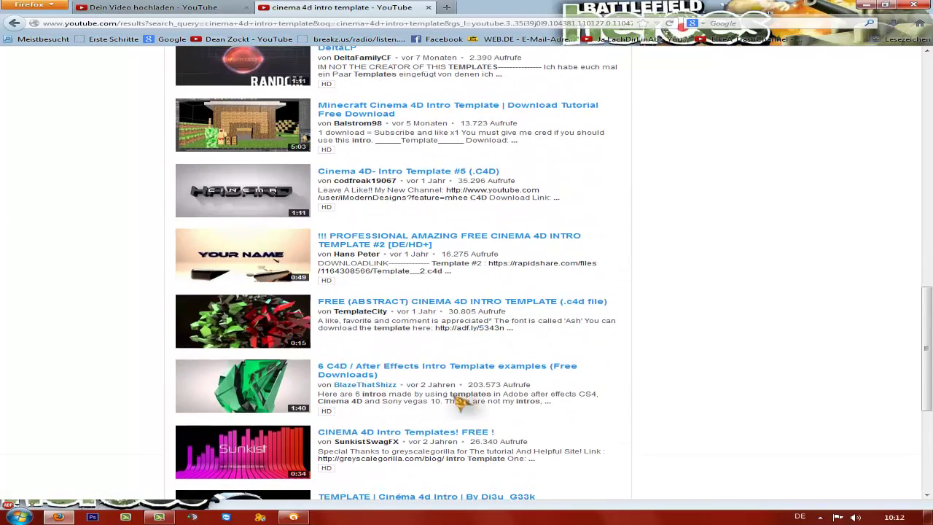
scroll(652, 327, up, 6)
scroll(605, 295, up, 5)
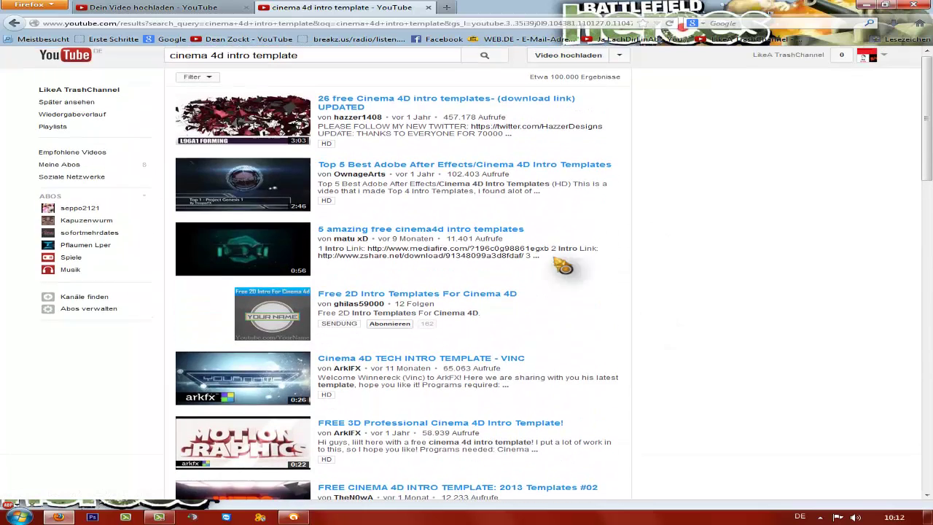
Step: Read the full description of '26 free Cinema 4D intro templates', then close it and minimize Firefox
click(398, 109)
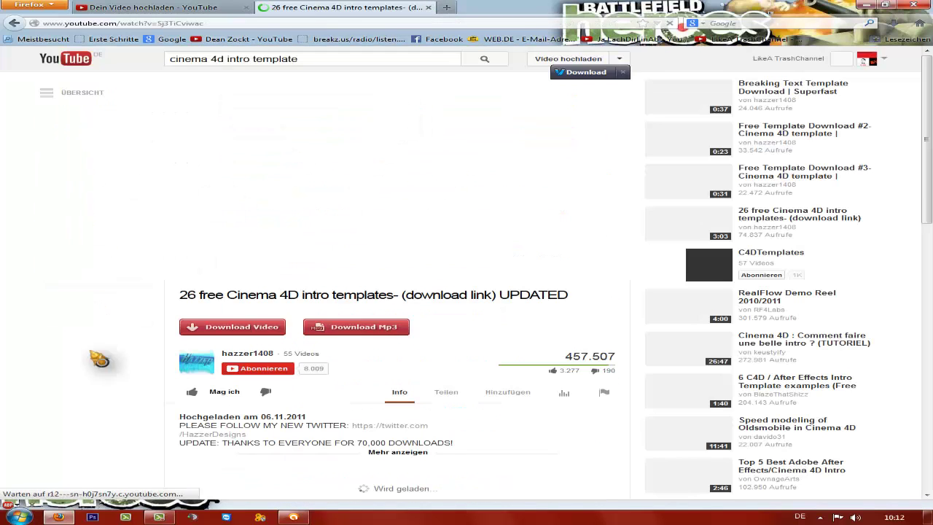
scroll(427, 389, down, 3)
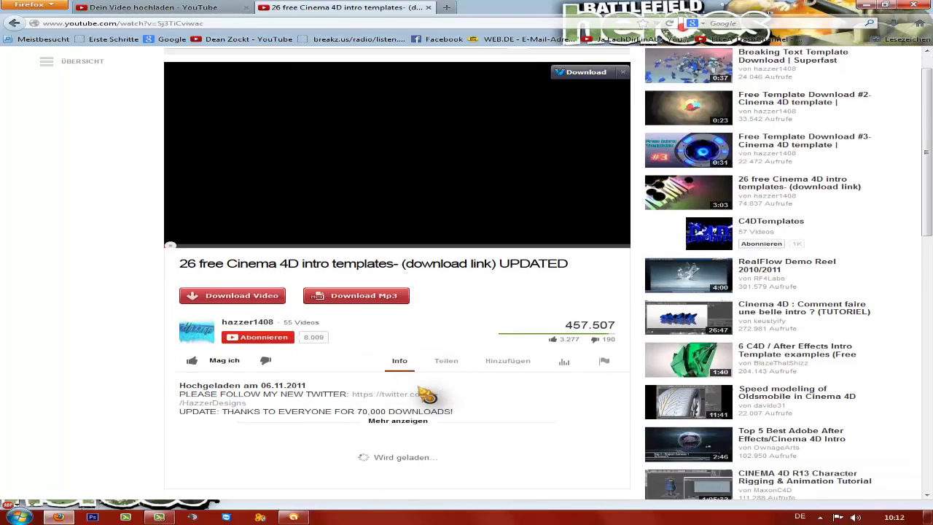
click(379, 326)
scroll(318, 277, down, 3)
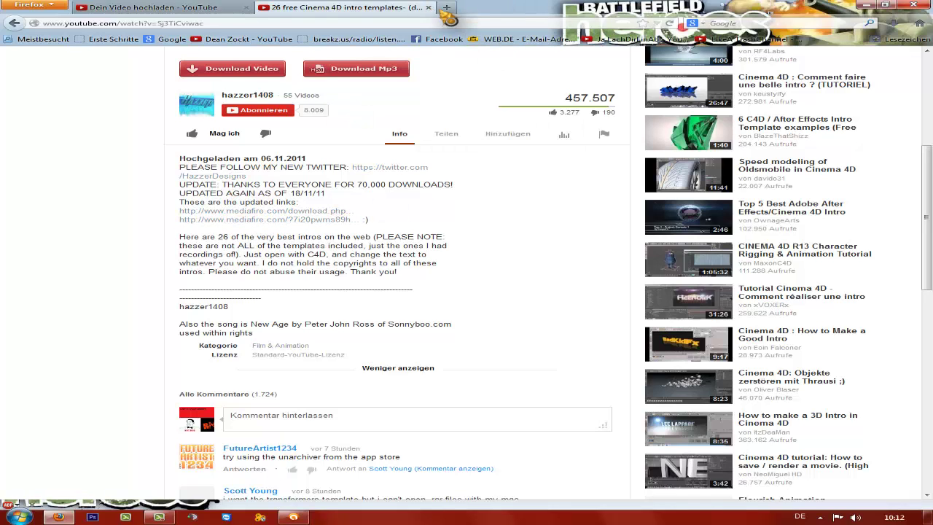
click(428, 7)
click(866, 5)
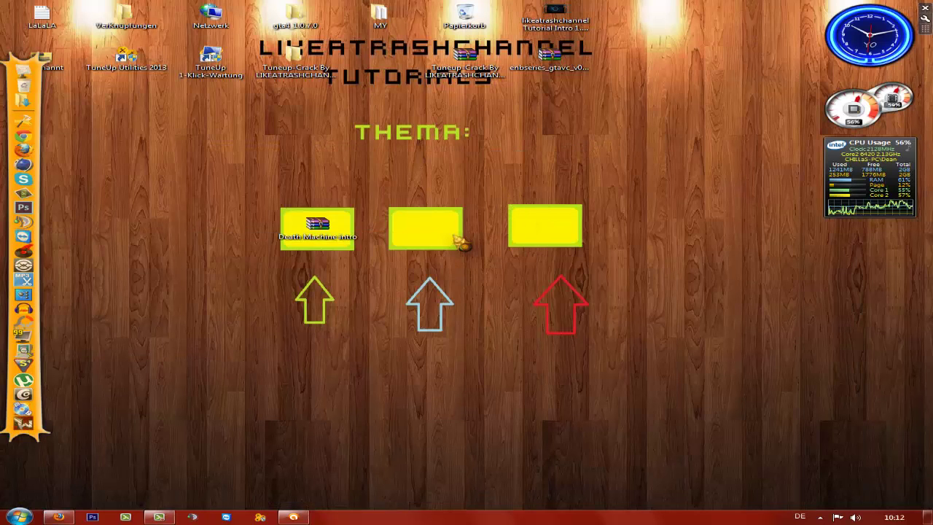
Step: Extract the Death Machine intro archive into a 'Death Machine intro' folder with WinRAR
drag(317, 226, 325, 228)
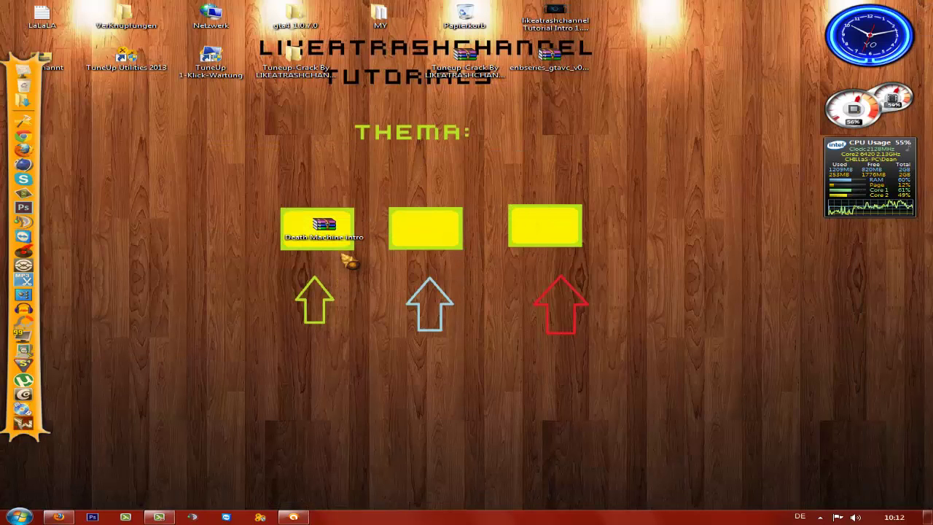
right_click(331, 227)
click(430, 281)
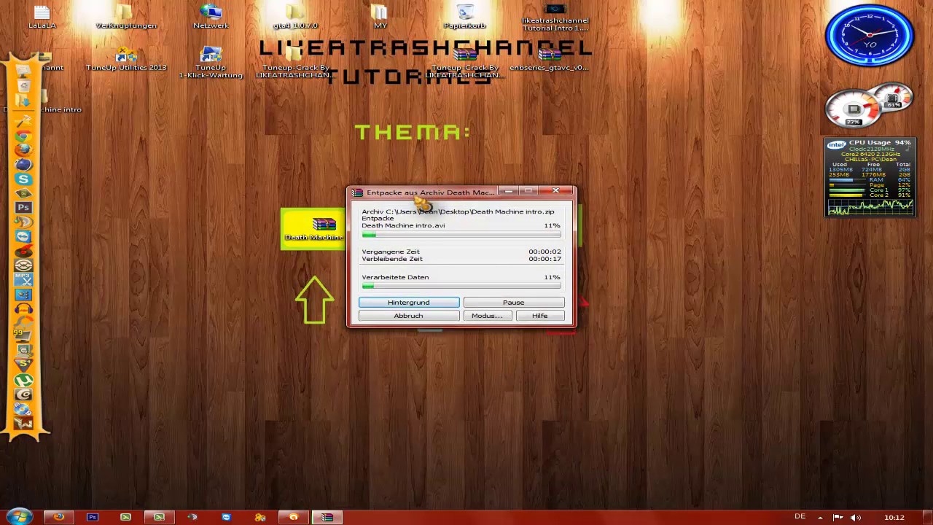
drag(400, 190, 334, 222)
Step: Move the extracted Death Machine intro folder into the middle yellow box
click(188, 514)
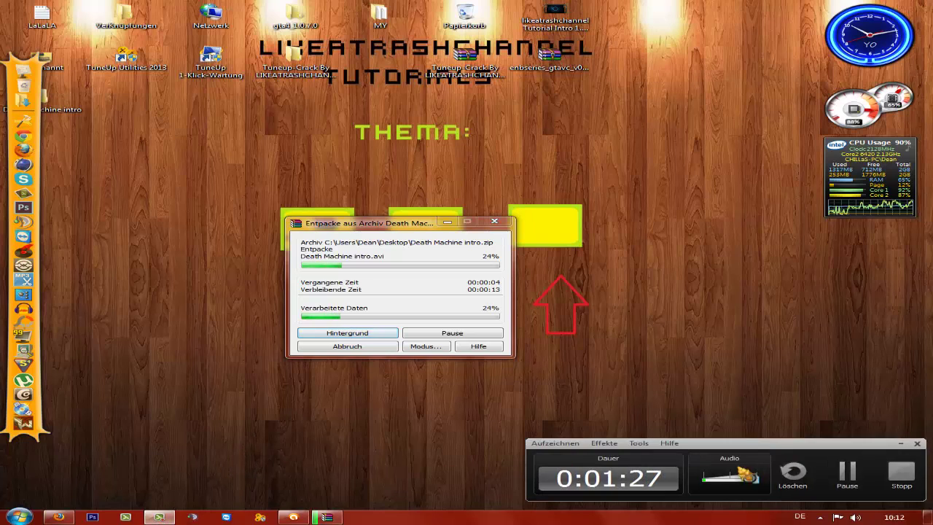
click(847, 472)
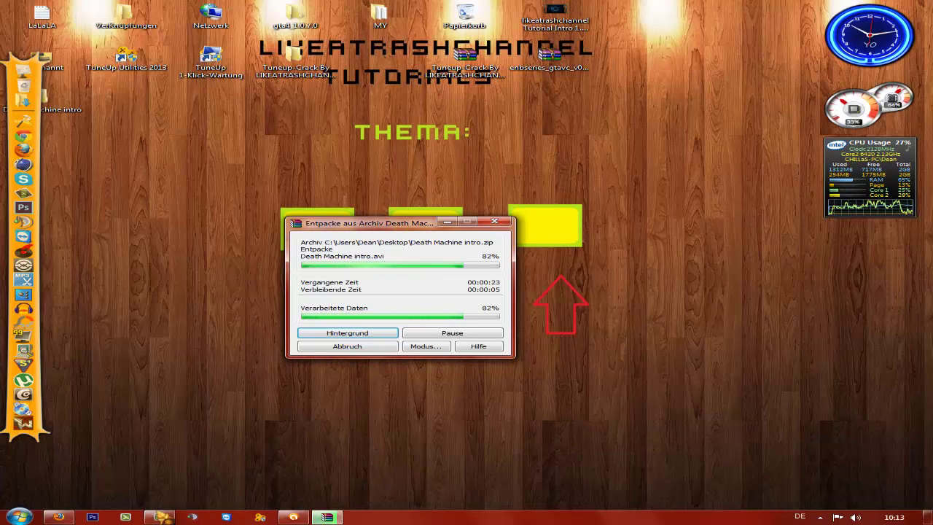
click(161, 517)
drag(701, 454, 730, 444)
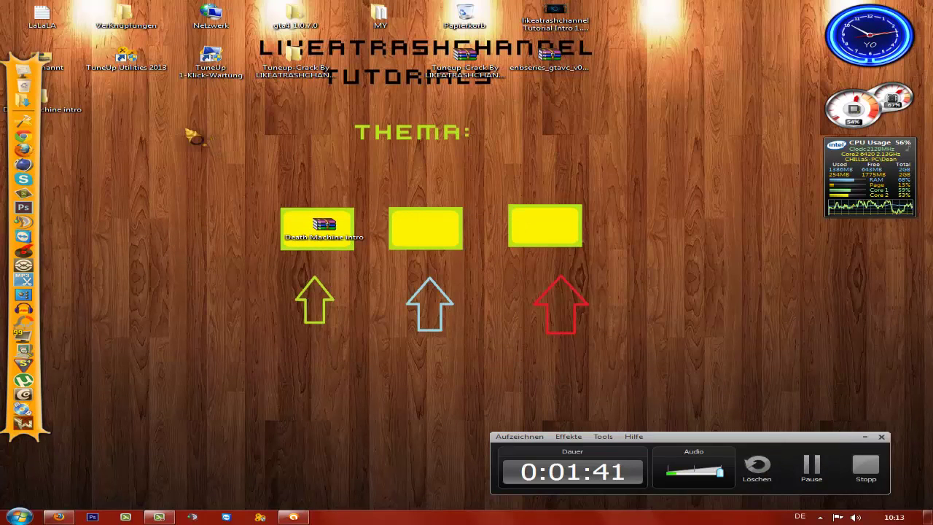
drag(270, 164, 446, 242)
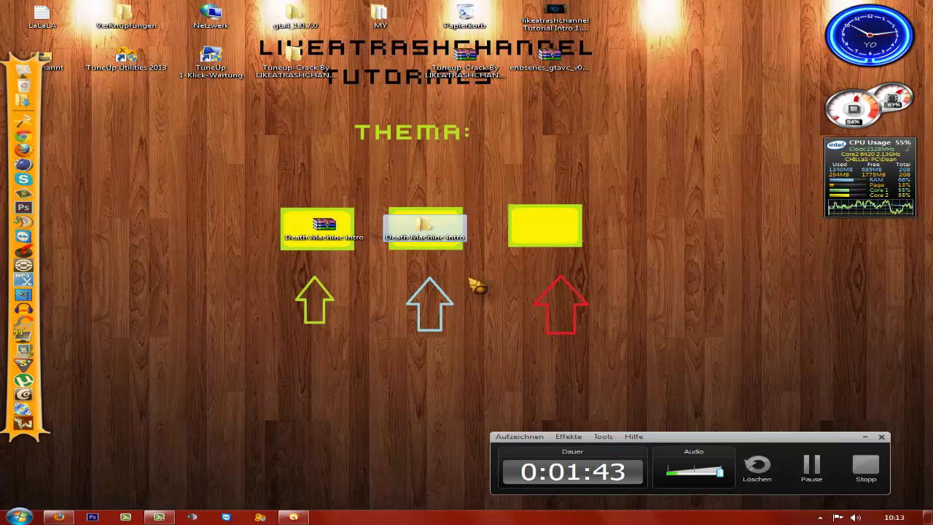
Step: Dismiss the avast scan report and close the MAXON updater window
click(830, 478)
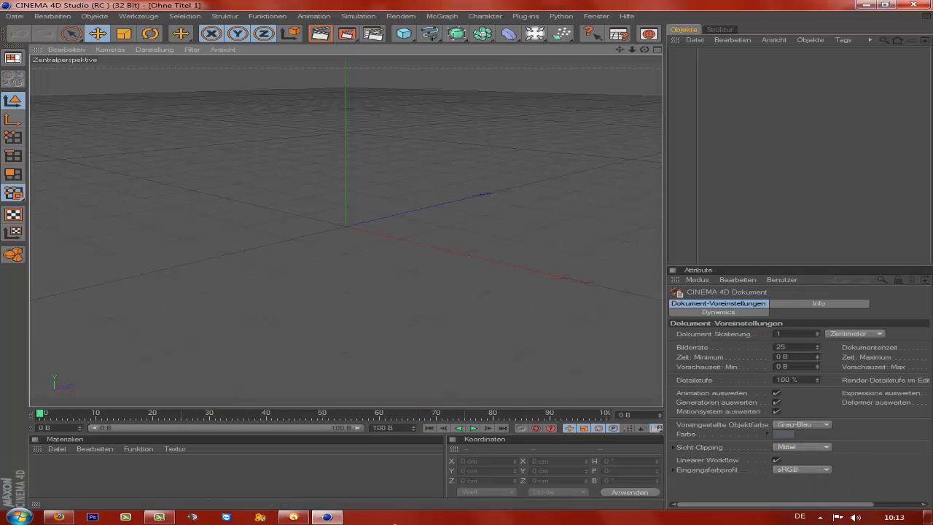
click(164, 518)
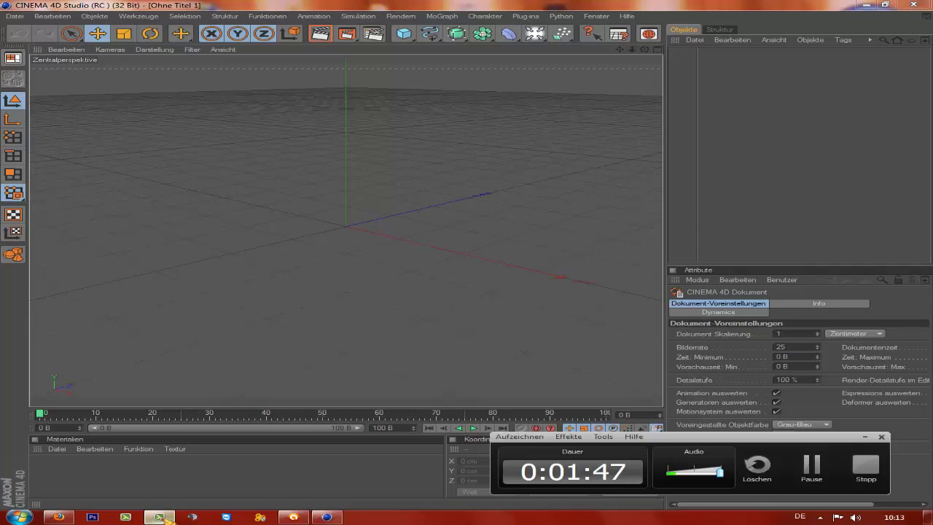
click(161, 518)
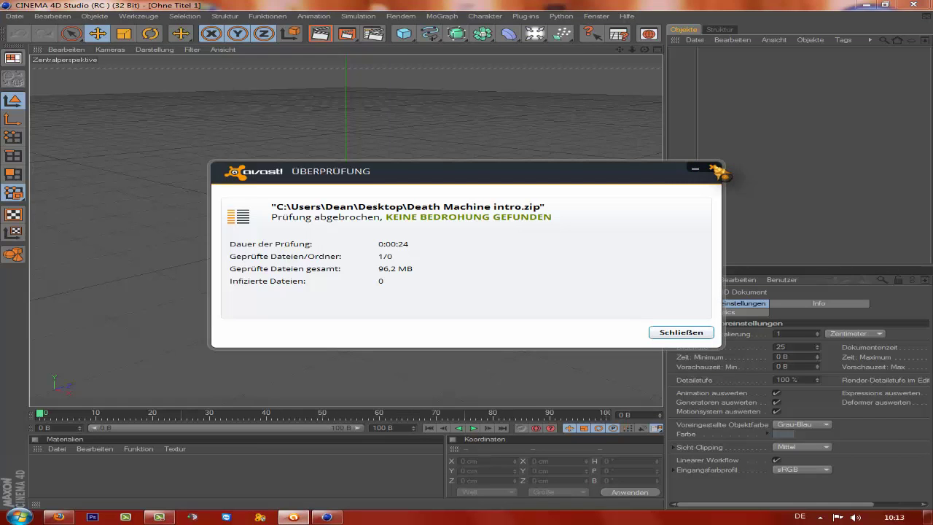
click(718, 172)
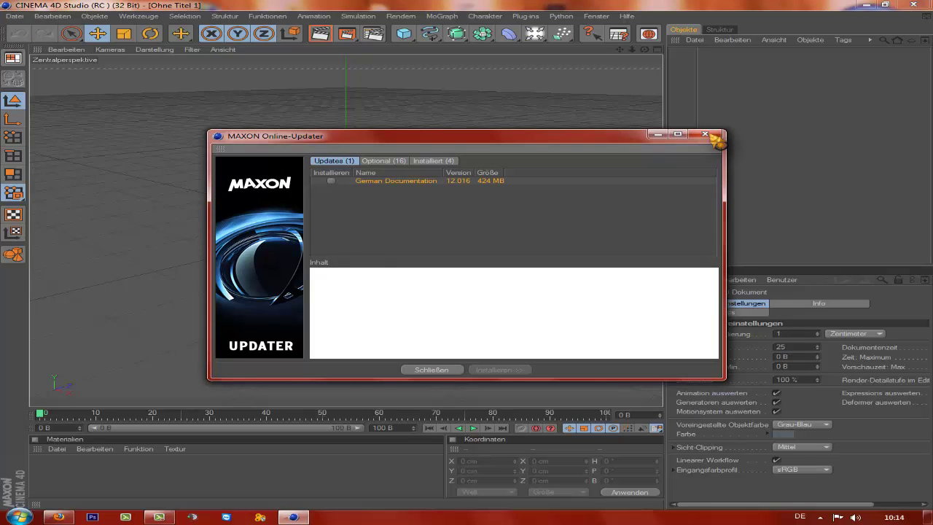
click(711, 134)
Step: Browse to Desktop > Death Machine intro > Shooter logo intro in the Open dialog
click(14, 16)
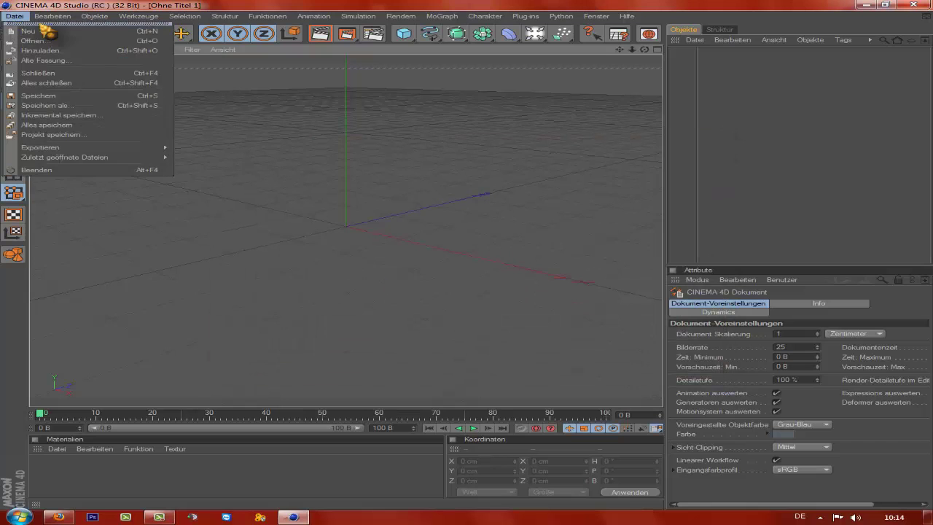
click(43, 51)
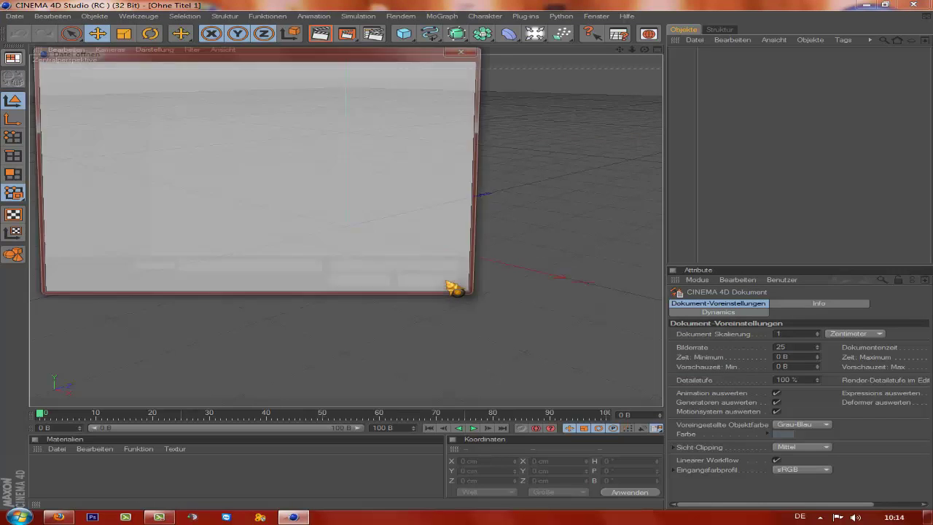
click(80, 146)
scroll(377, 203, down, 2)
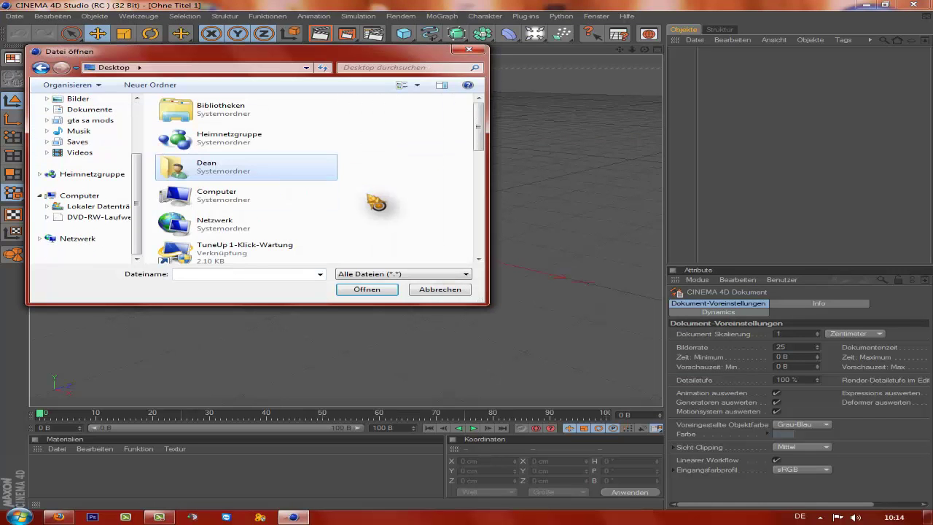
mouse_move(478, 136)
mouse_down()
mouse_move(487, 206)
mouse_move(486, 191)
mouse_up()
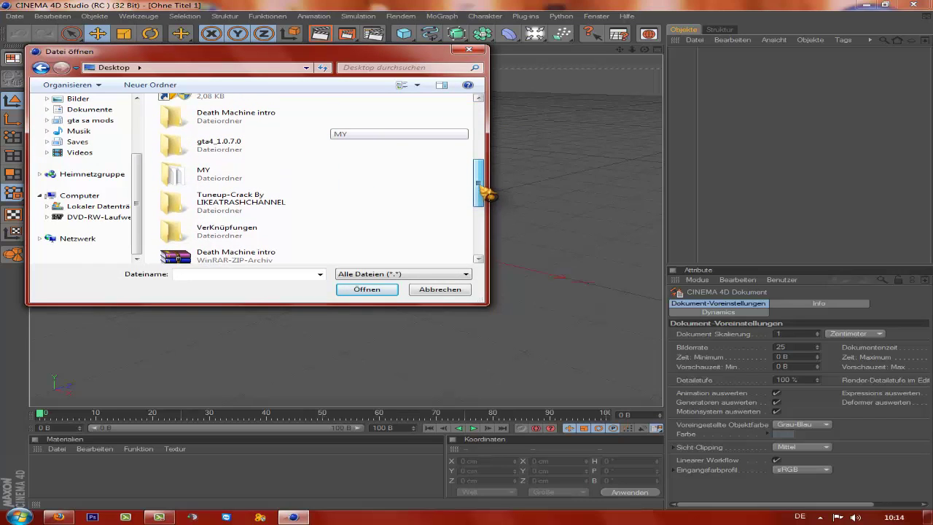
double_click(229, 117)
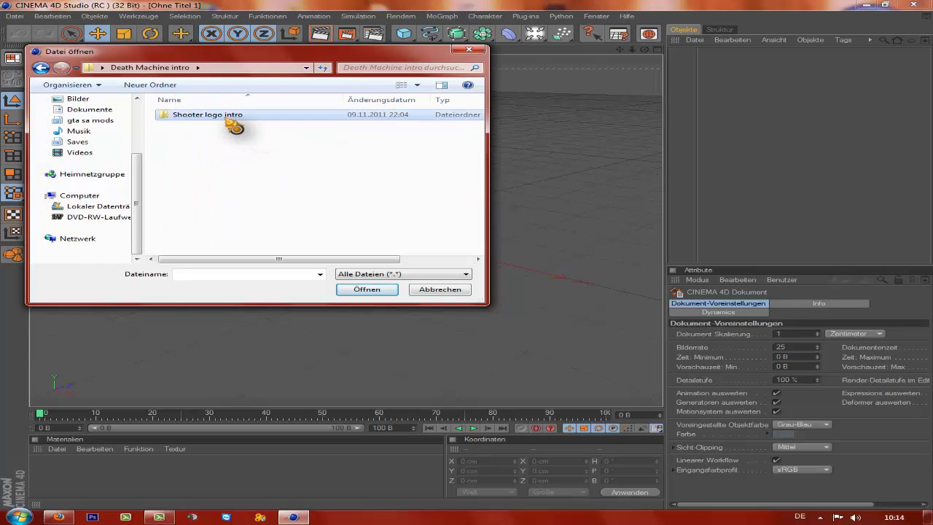
double_click(229, 116)
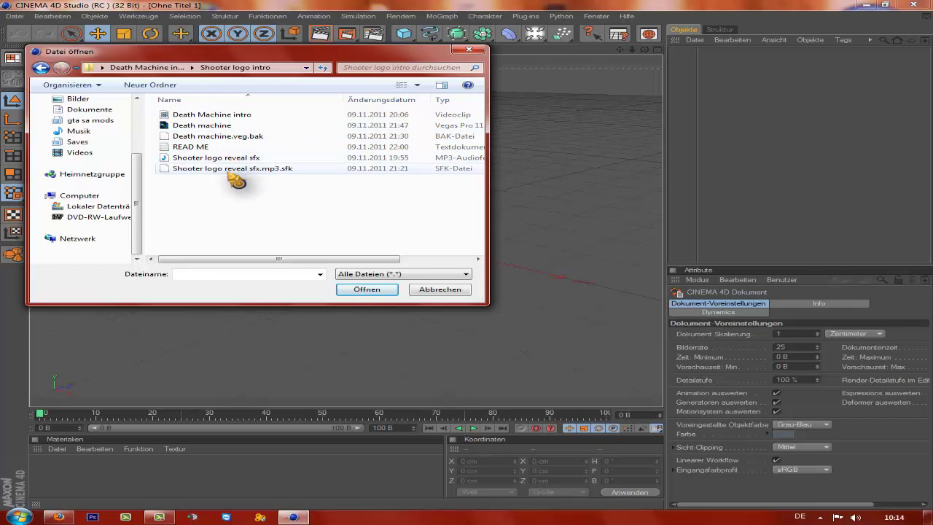
Step: Check the recent locations list, then leave the dialog without opening a file
click(306, 68)
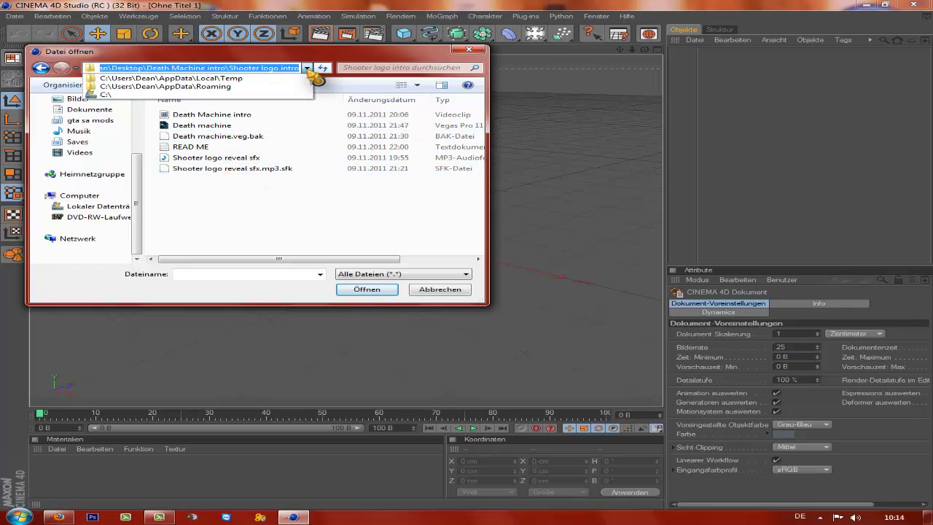
click(272, 250)
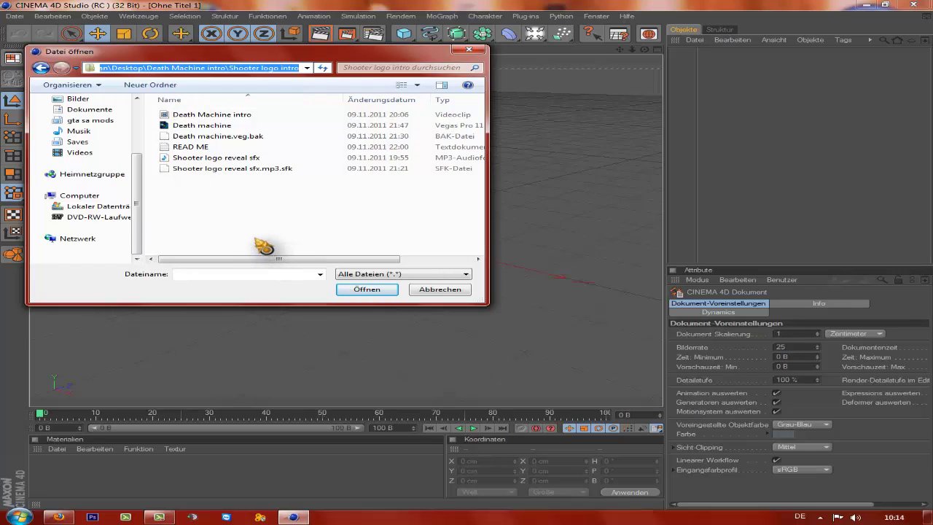
click(159, 517)
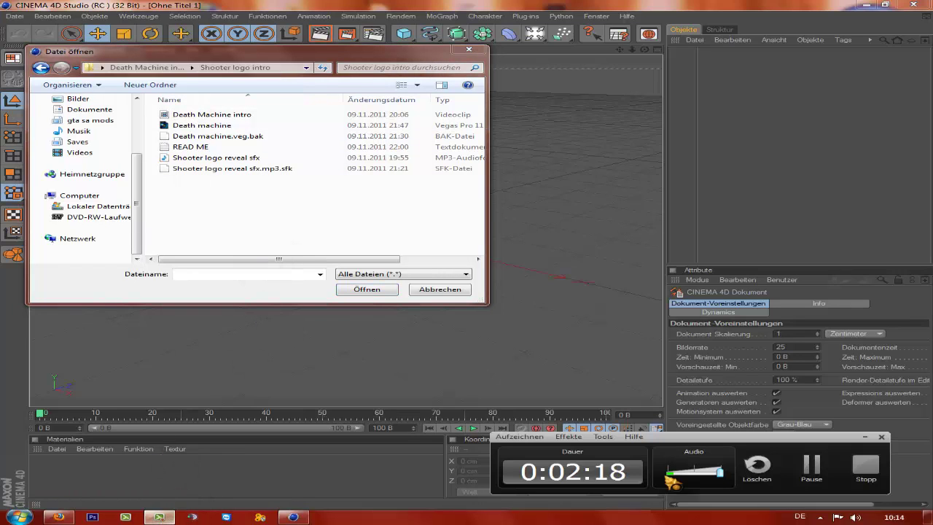
click(816, 478)
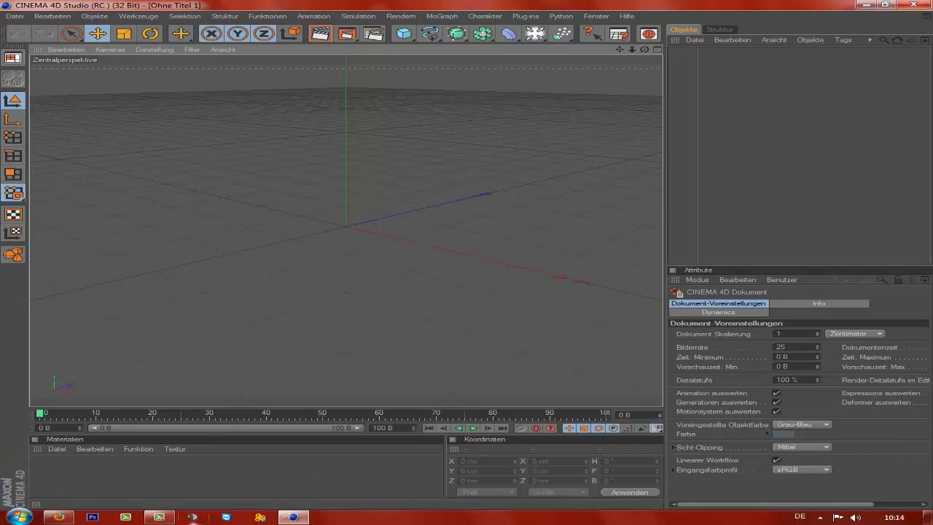
Step: Open Minecraft Intro 1.c4d from Desktop > Minecraft Avici Levels Intro > intro minecraft
click(161, 517)
click(160, 517)
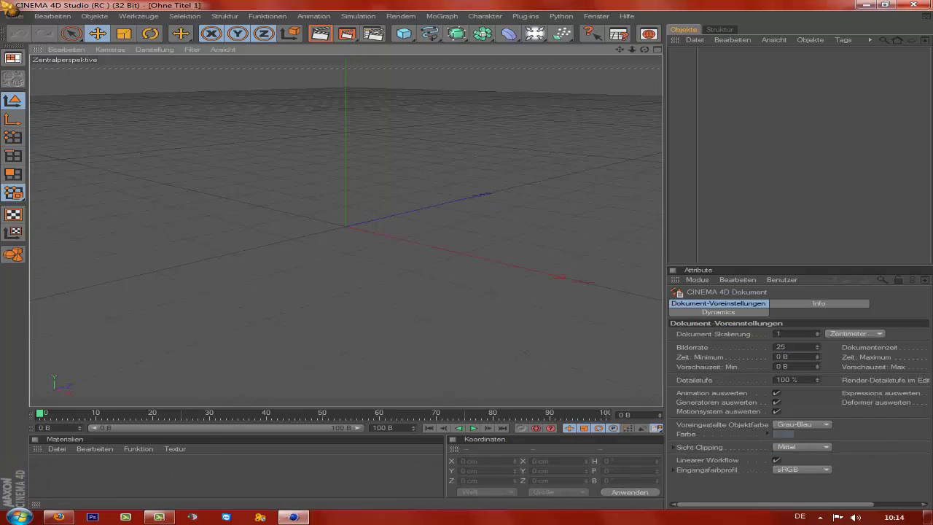
click(14, 17)
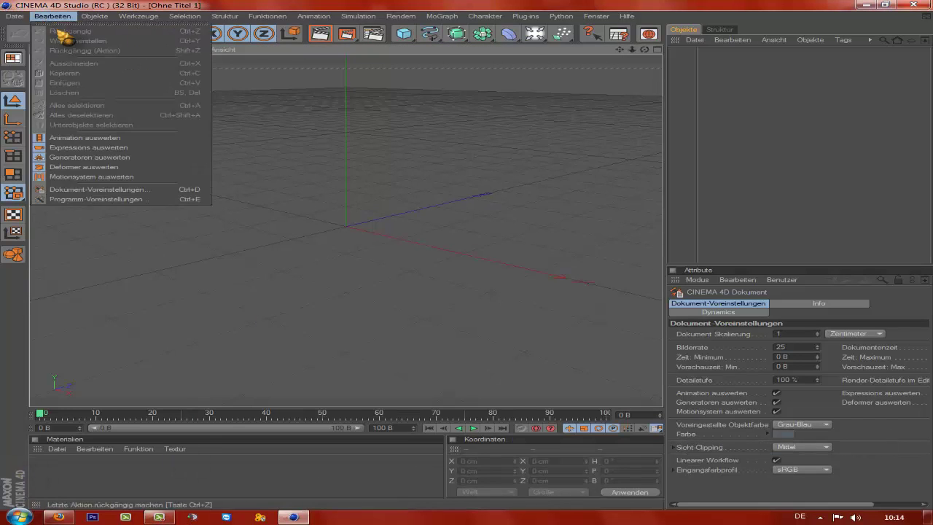
click(27, 48)
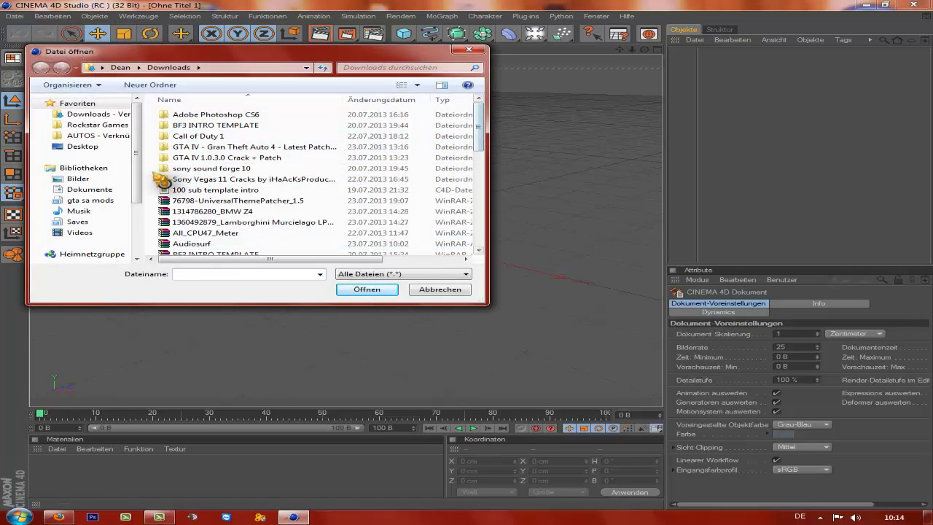
click(83, 146)
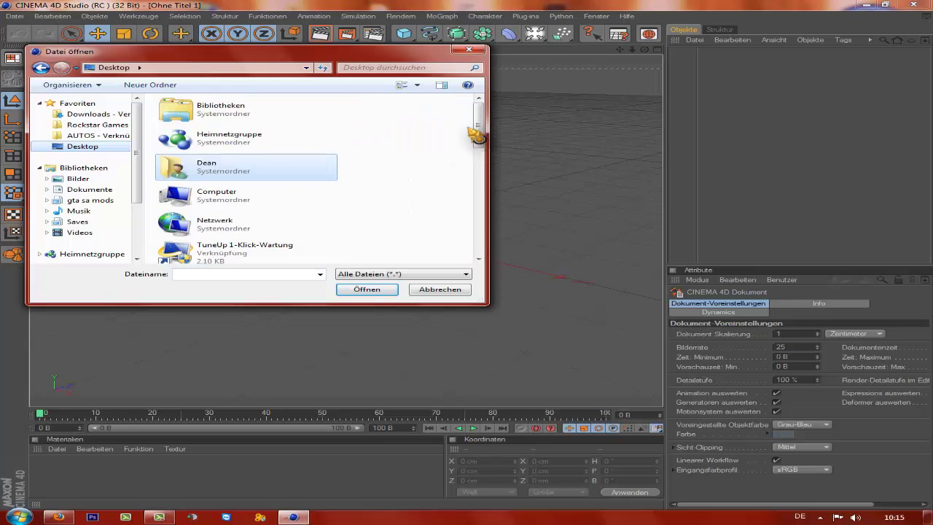
mouse_move(479, 131)
mouse_down()
mouse_move(488, 235)
mouse_move(479, 188)
mouse_up()
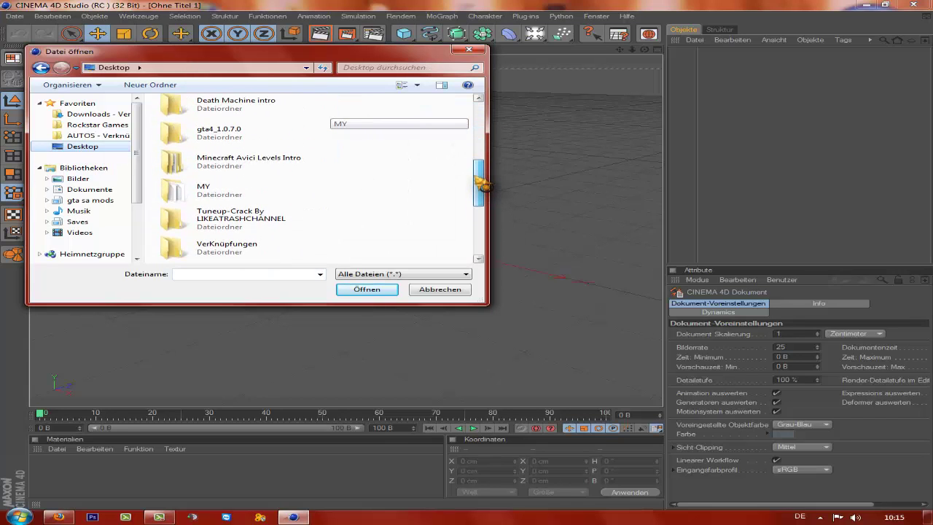
double_click(268, 162)
double_click(208, 116)
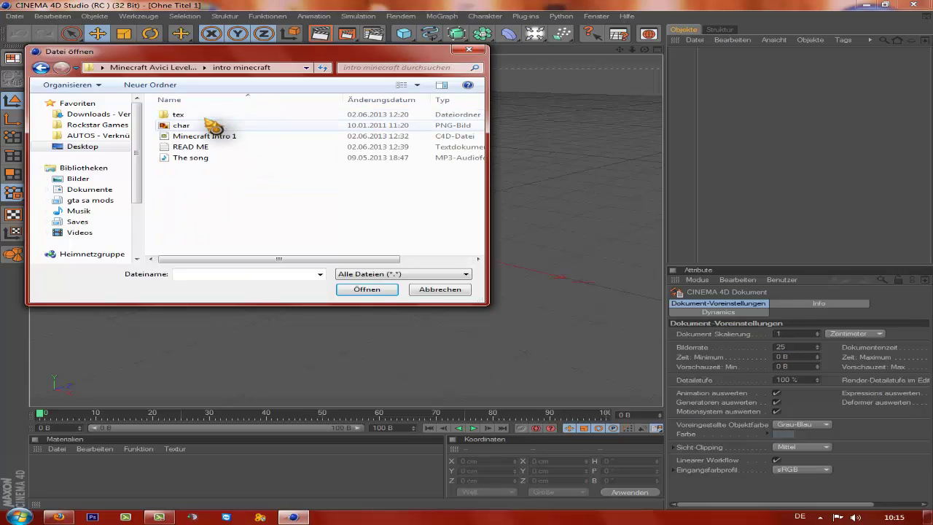
click(460, 136)
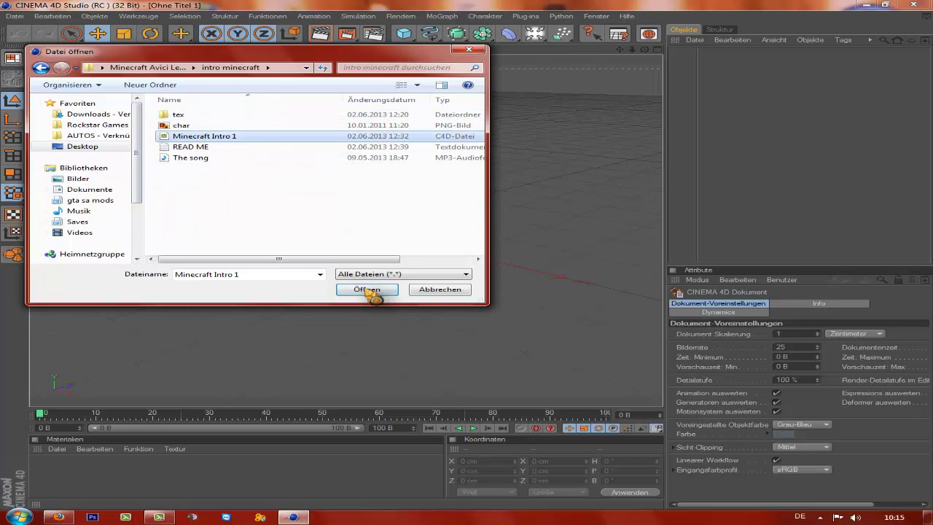
click(367, 290)
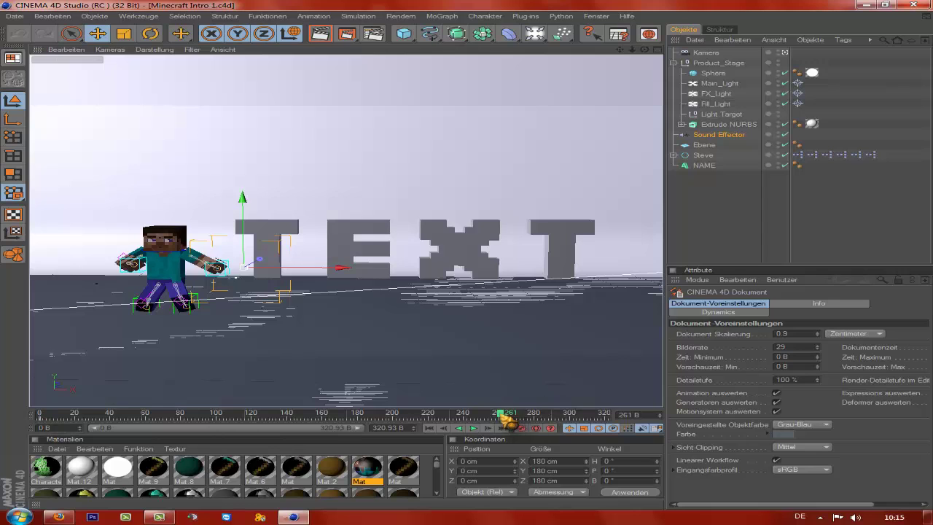
drag(503, 415, 19, 424)
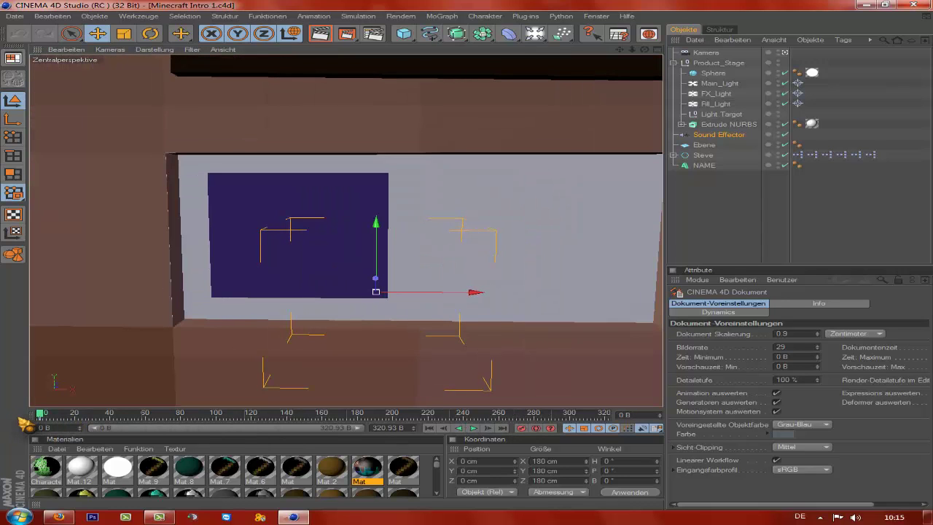
drag(48, 420, 435, 419)
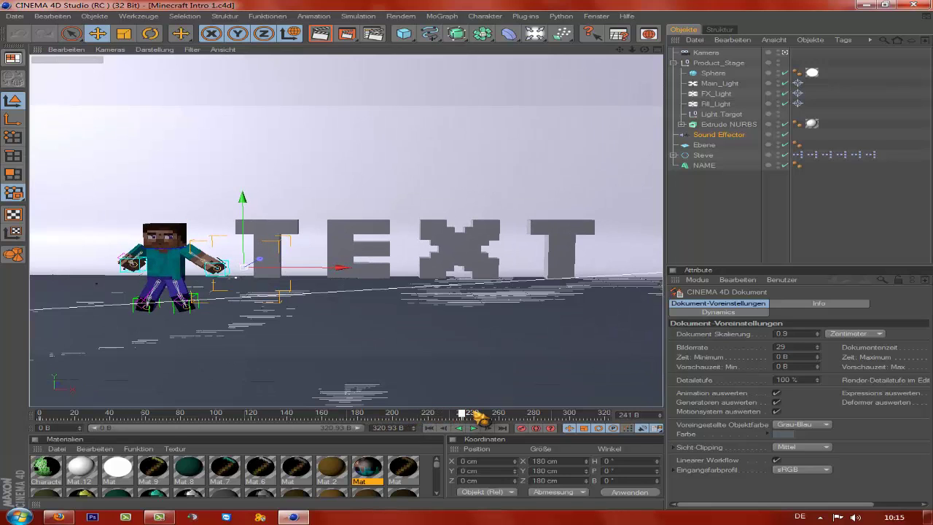
drag(567, 420, 620, 420)
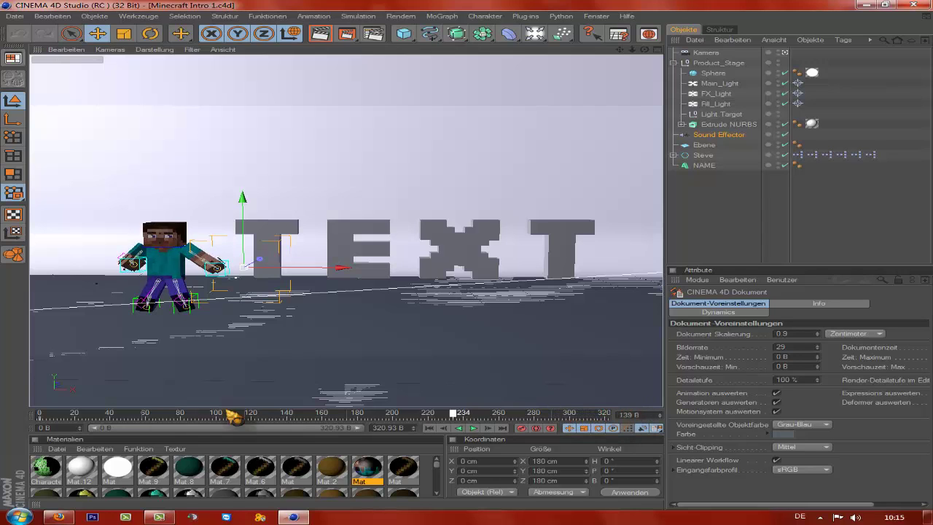
drag(614, 421, 29, 421)
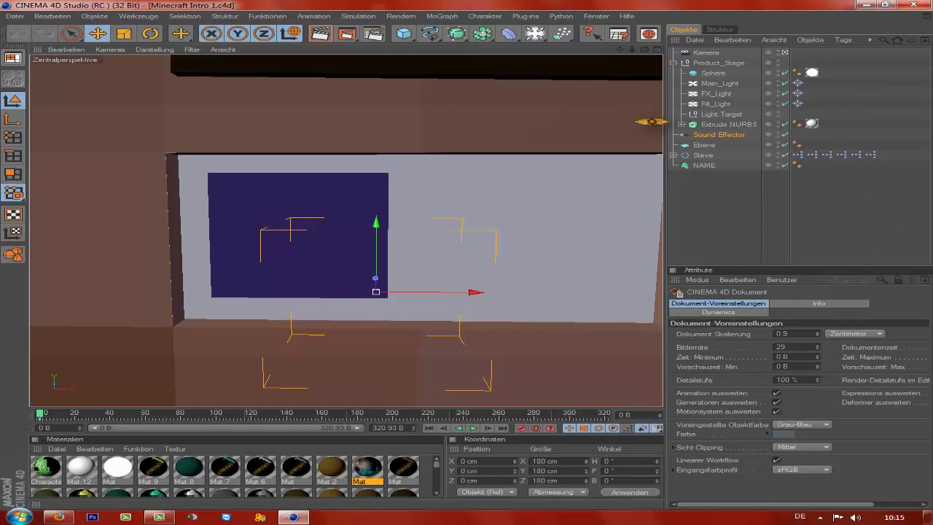
click(450, 418)
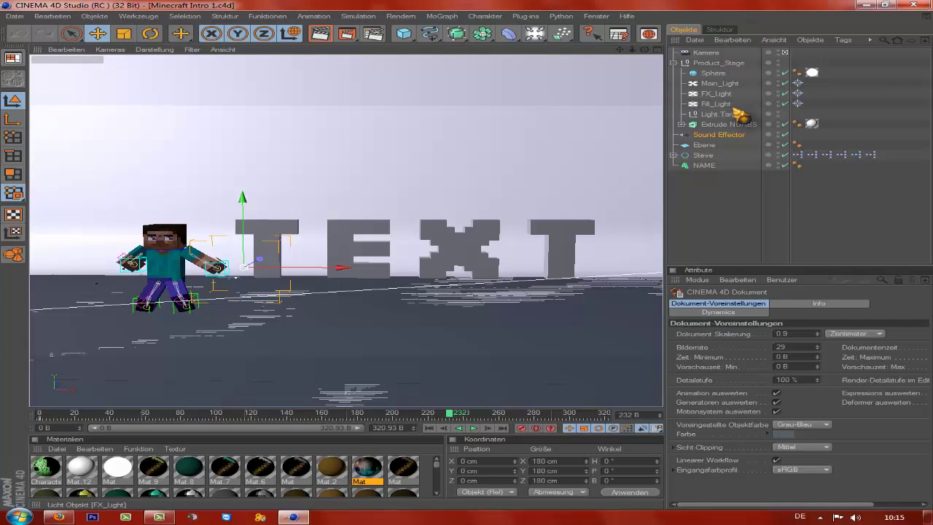
Step: Replace the NAME MoText's wording 'Text' with 'LATC' and scrub the timeline
click(706, 166)
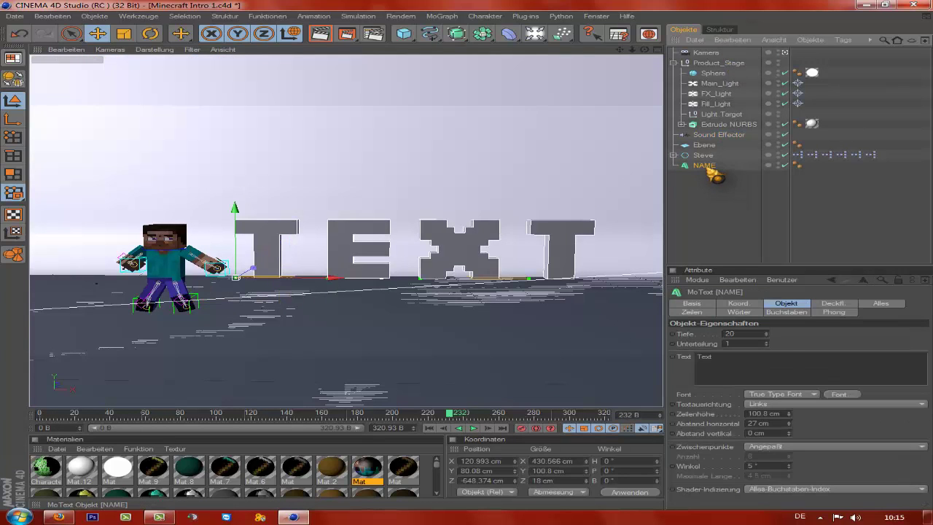
click(751, 372)
text(LATC)
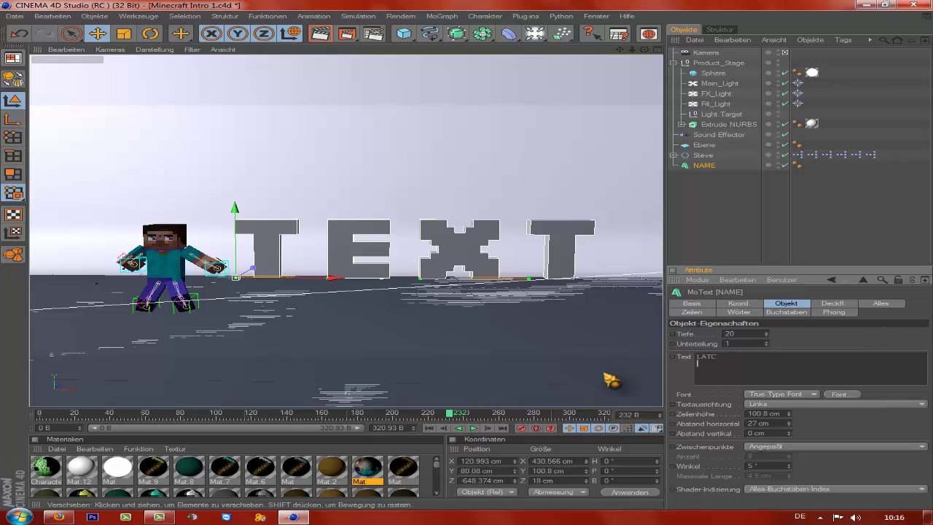
click(772, 213)
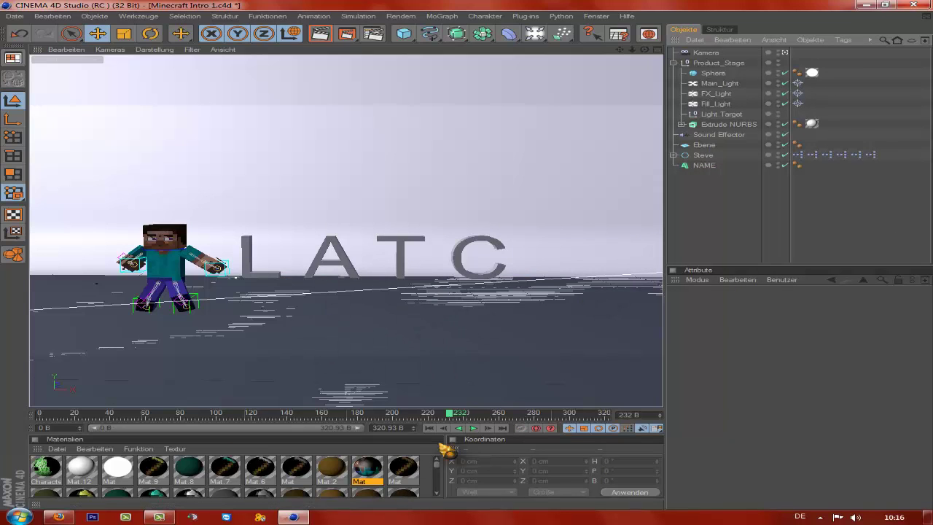
mouse_move(454, 420)
mouse_down()
mouse_move(663, 431)
mouse_move(36, 420)
mouse_up()
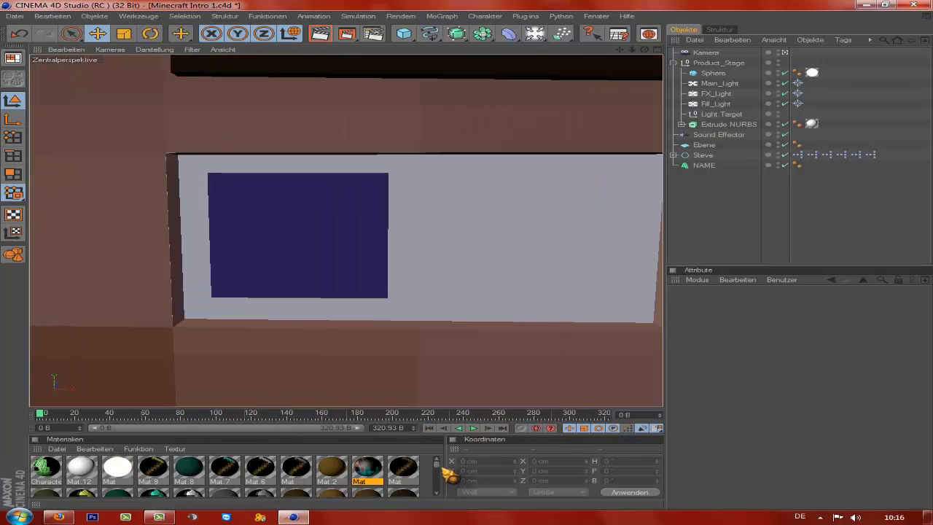
Step: Jump to the animation's last frame to view the LATC ending, then minimize Cinema 4D
mouse_move(437, 471)
mouse_down()
mouse_move(437, 487)
mouse_move(446, 445)
mouse_up()
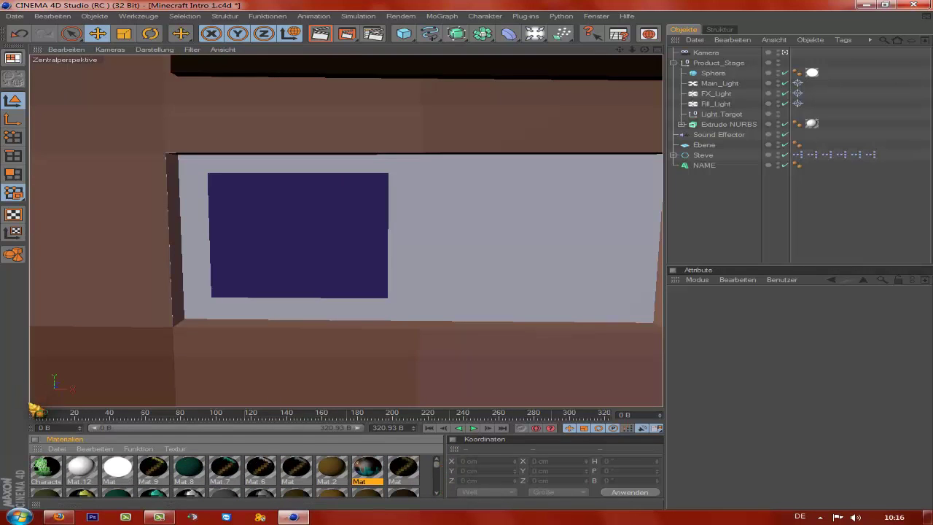
key(shift+g)
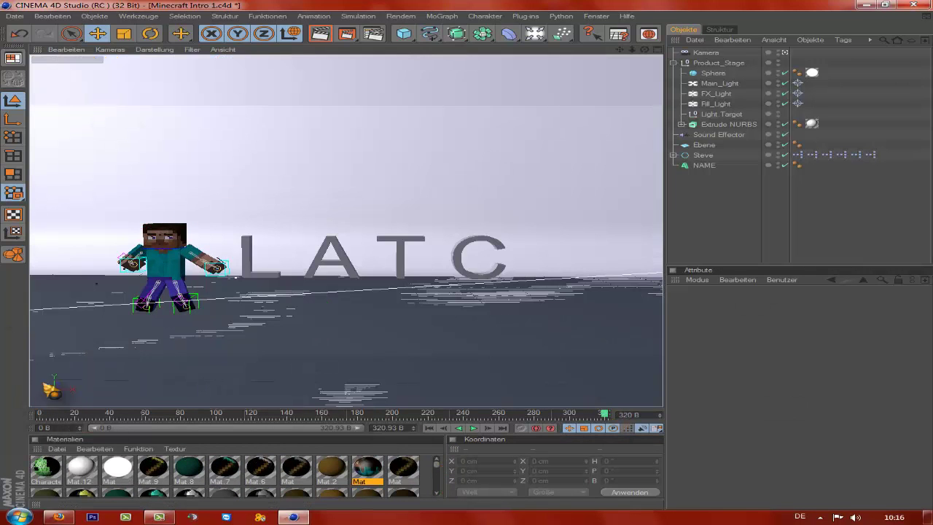
click(294, 517)
Step: Close Cinema 4D from its taskbar button, saving changes to Minecraft Intro 1.c4d
right_click(294, 517)
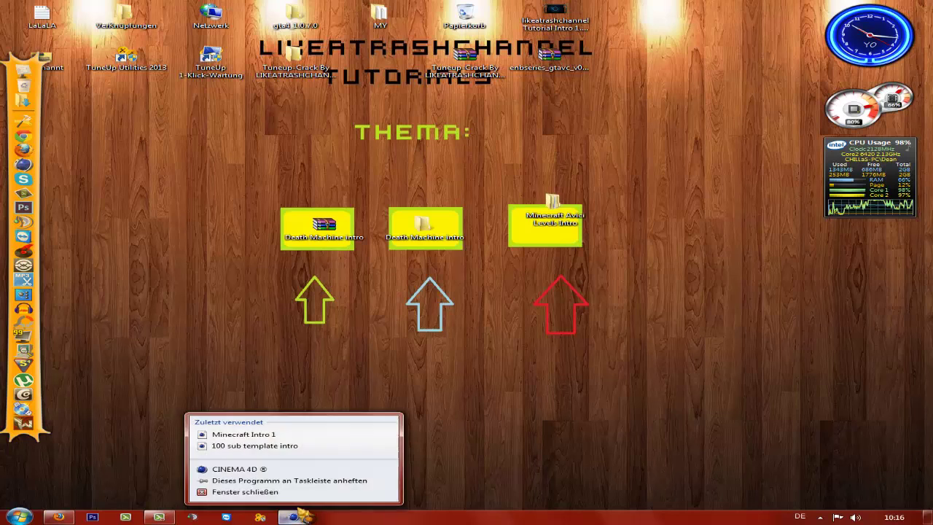
click(245, 494)
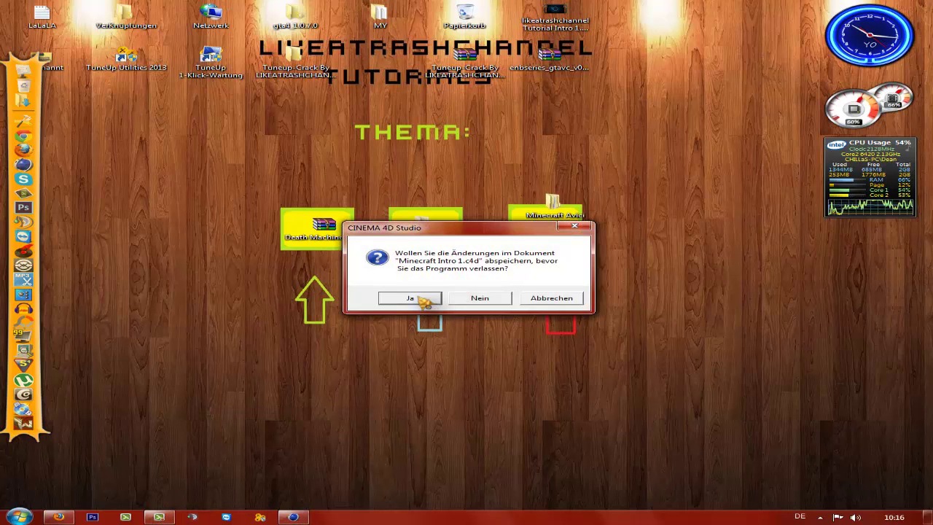
key(n)
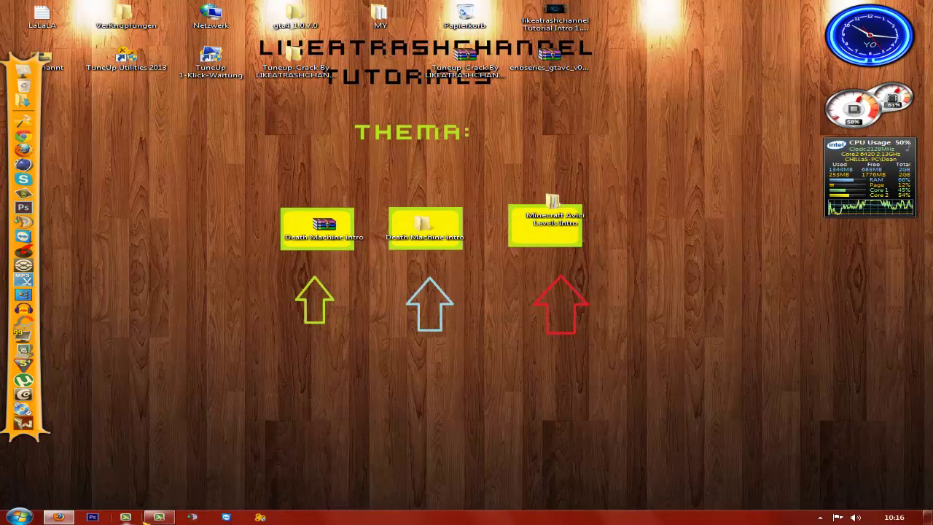
click(156, 516)
mouse_move(784, 440)
mouse_down()
mouse_move(499, 360)
mouse_move(564, 369)
mouse_up()
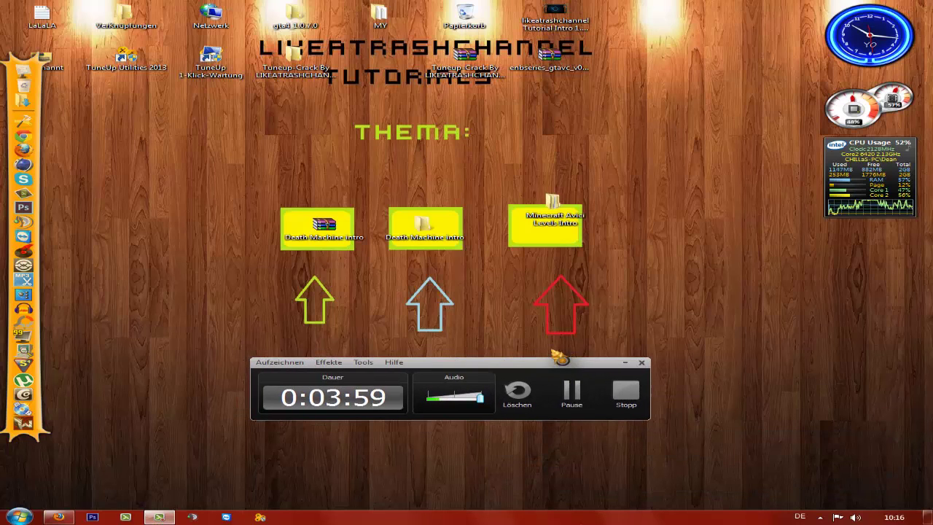